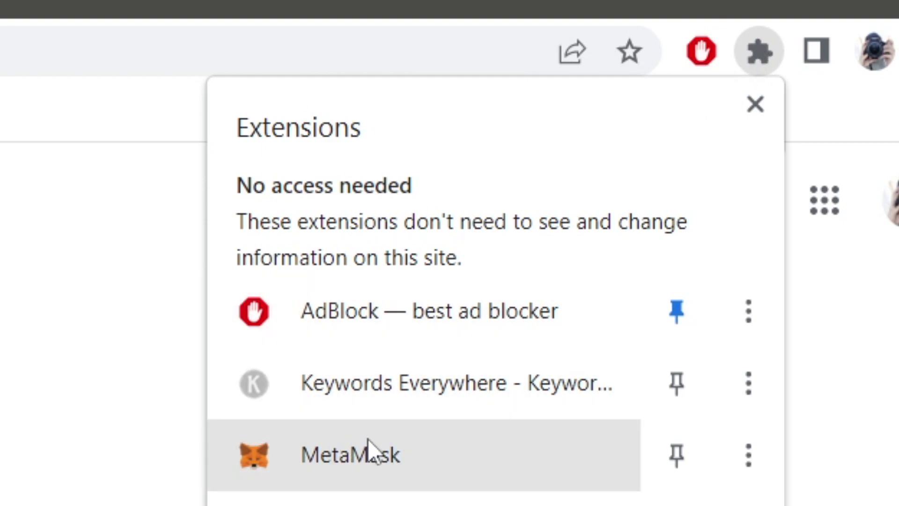
- Open the MetaMask wallet extension from Chrome's extensions list
click(369, 441)
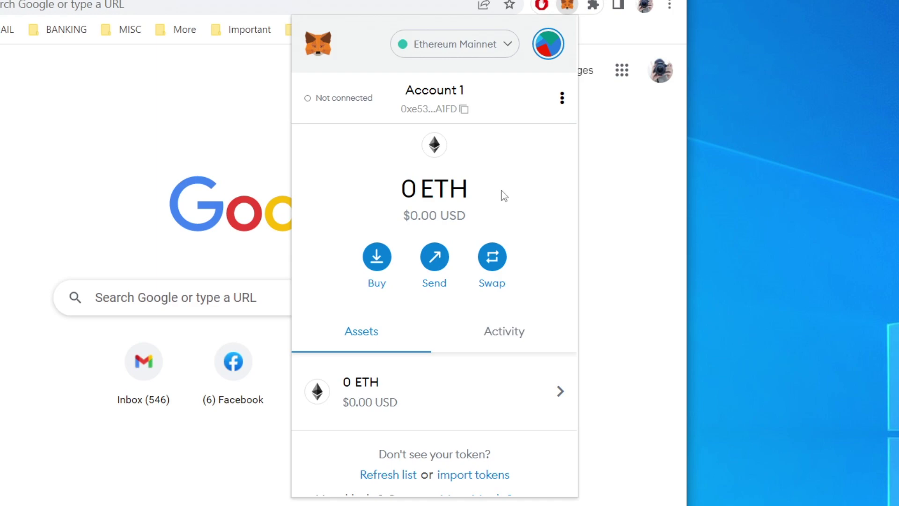
- Keep Ethereum Mainnet as the network and begin importing a token
click(435, 50)
click(444, 162)
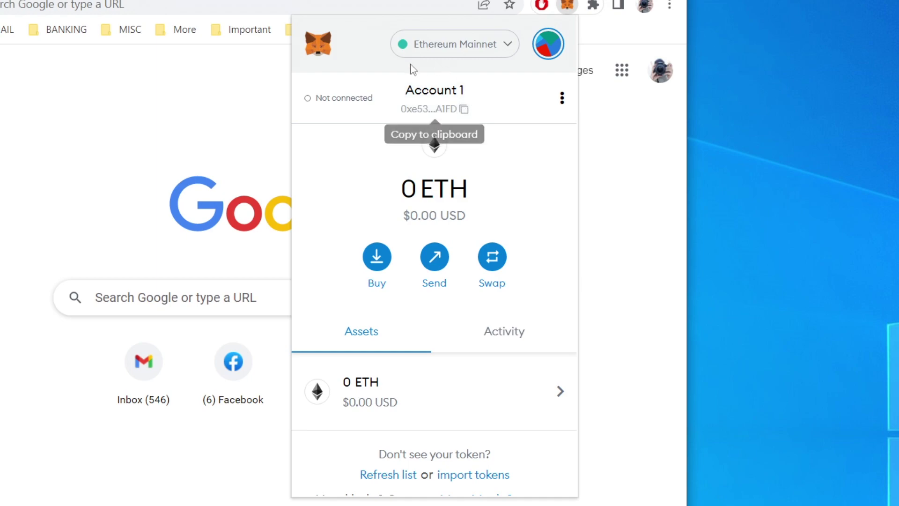
scroll(429, 393, down, 1)
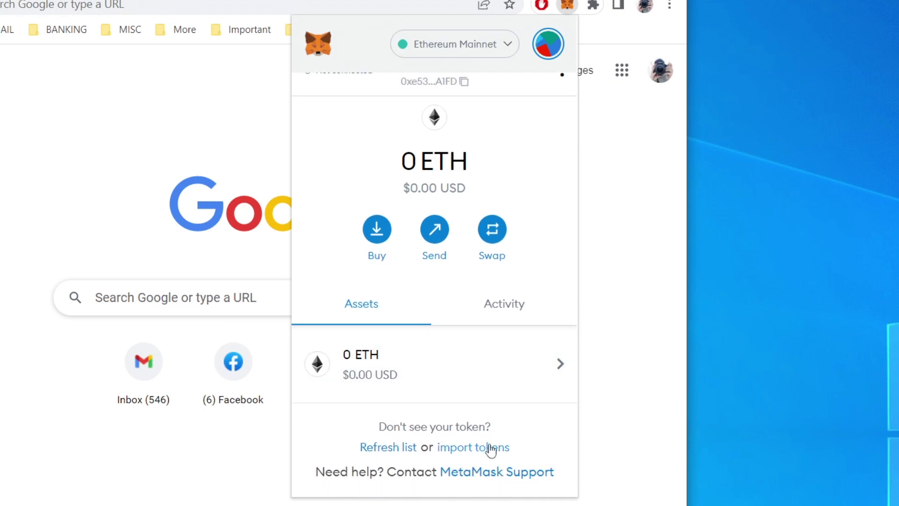
click(471, 447)
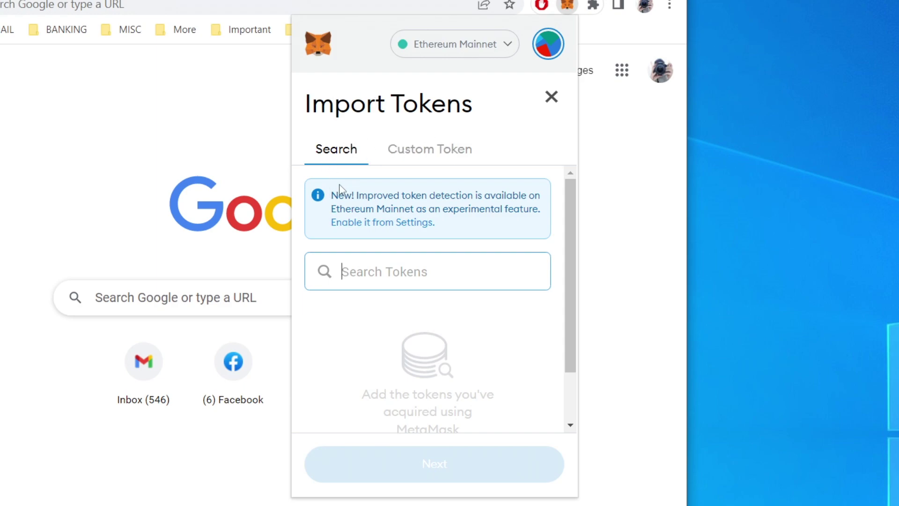
- Search for USDT and import Tether USD (USDT) into Account 1
click(425, 152)
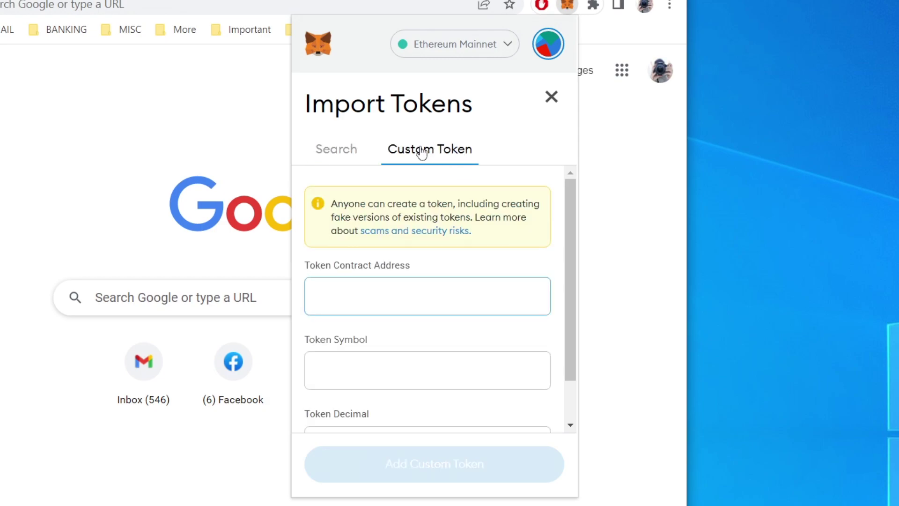
click(346, 160)
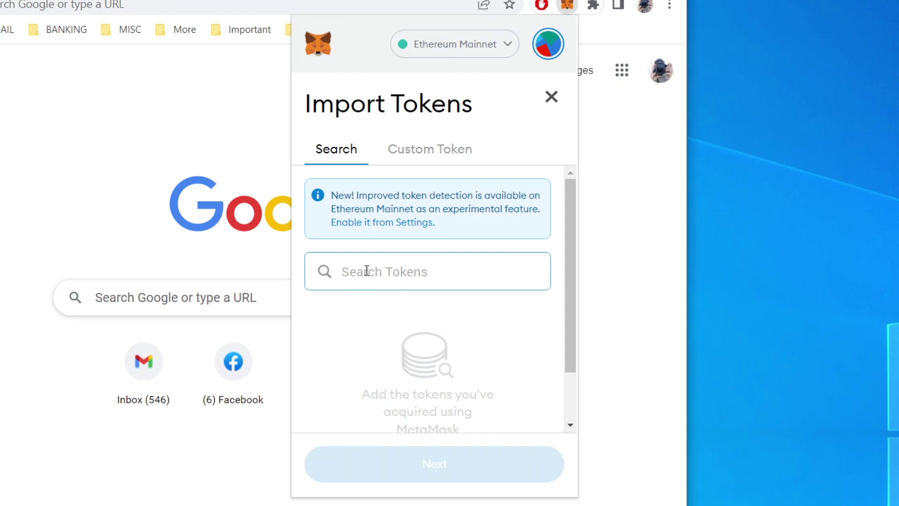
text(usdt)
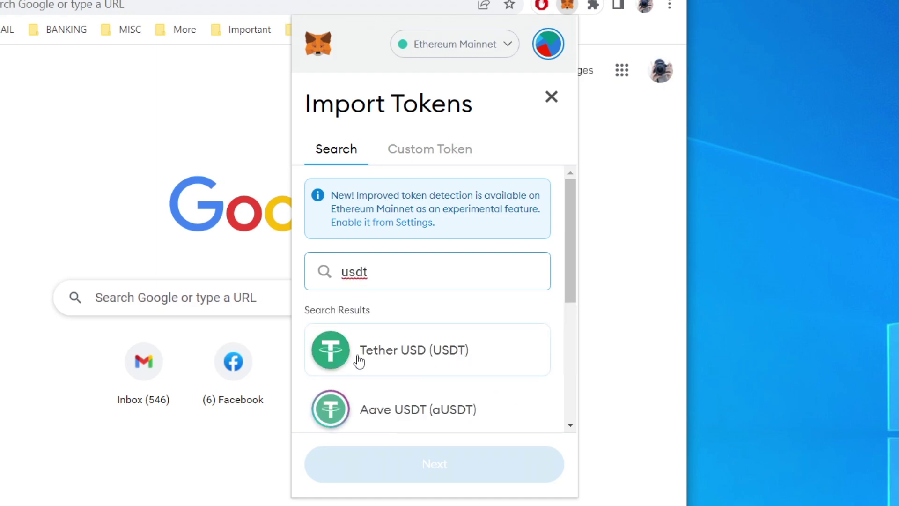
click(426, 353)
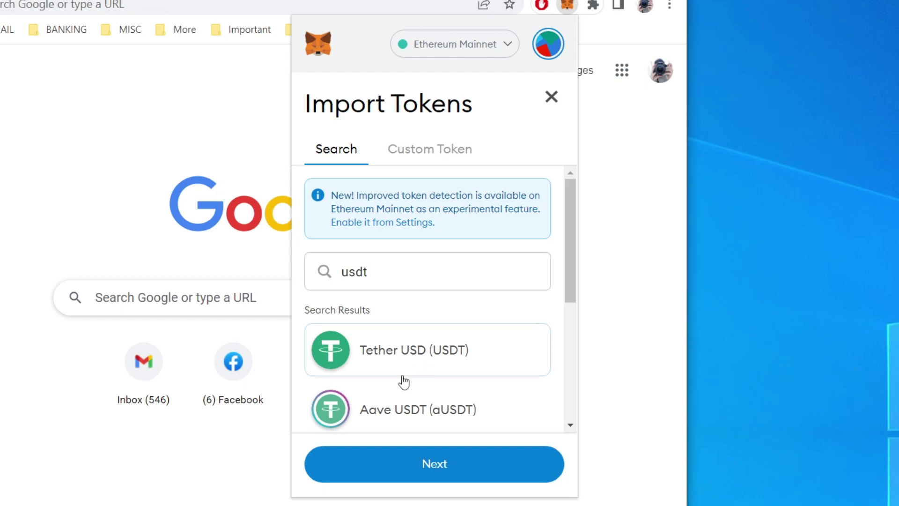
click(473, 462)
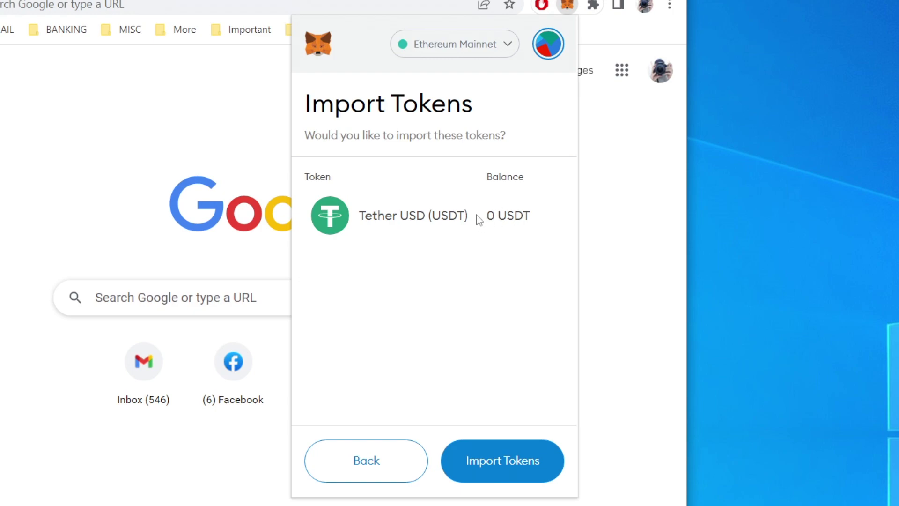
click(516, 453)
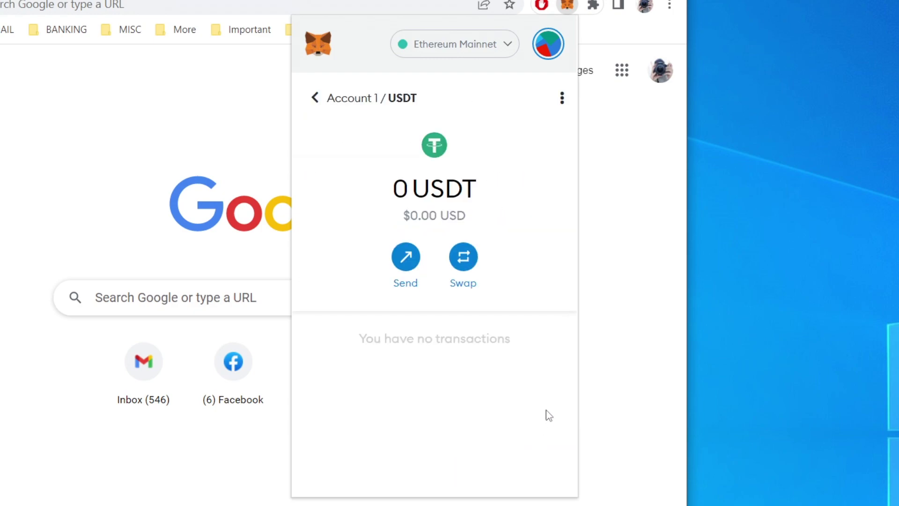
- Open the USDT asset from the asset list and show Account 1's details
click(323, 100)
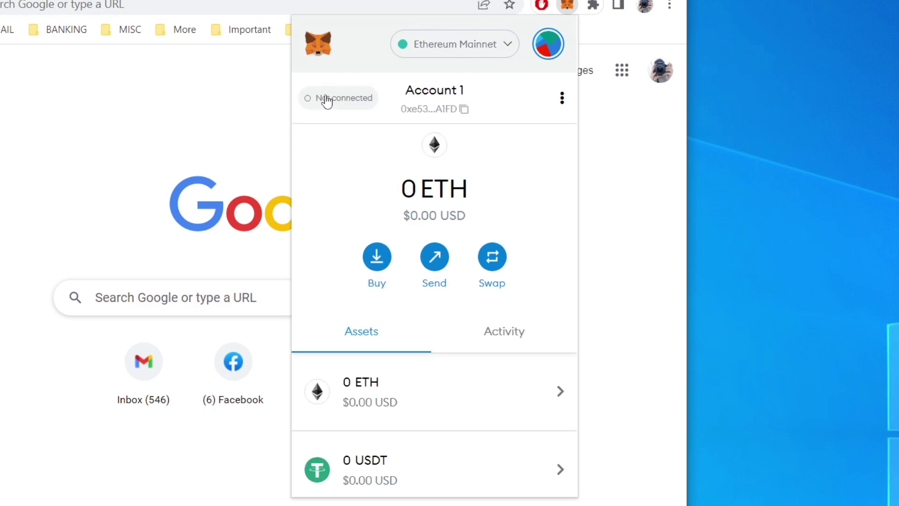
scroll(424, 366, down, 2)
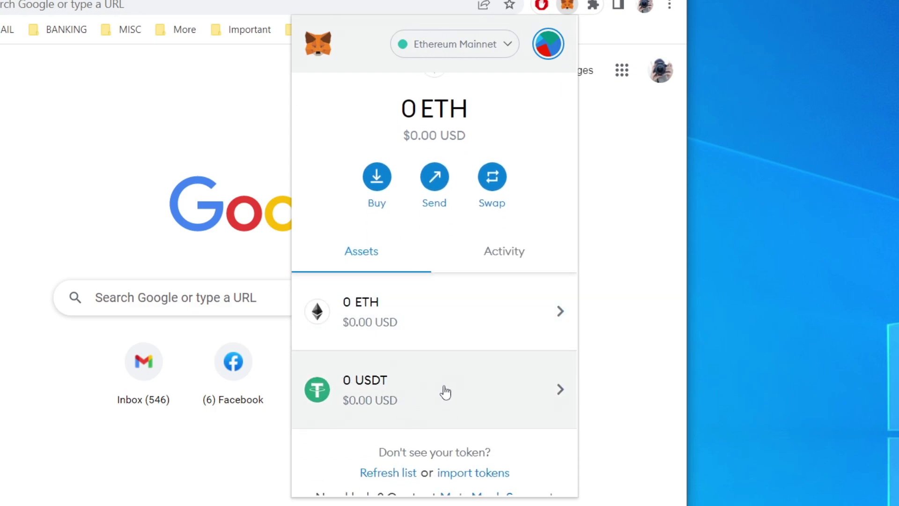
click(445, 392)
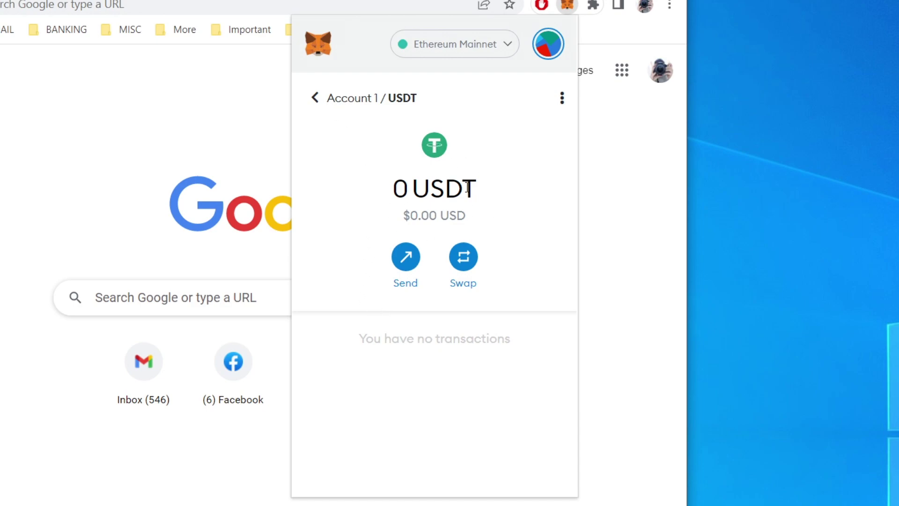
click(562, 99)
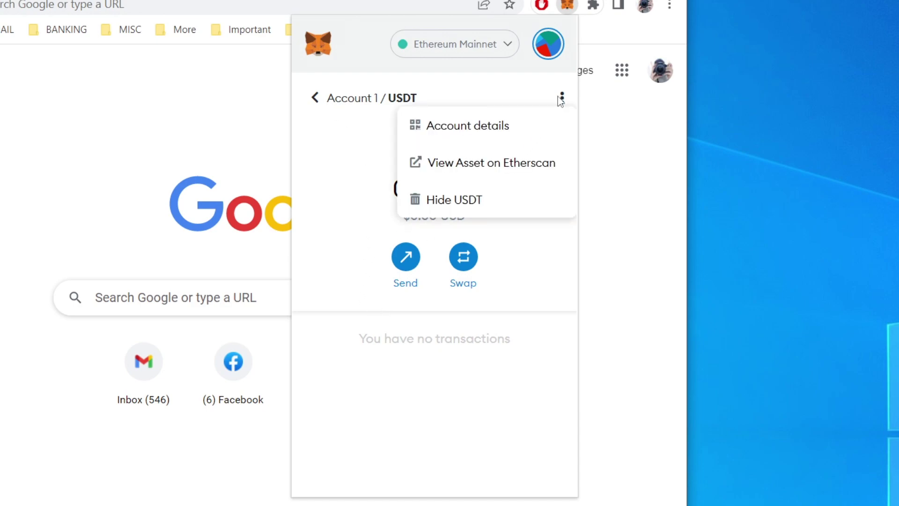
click(508, 130)
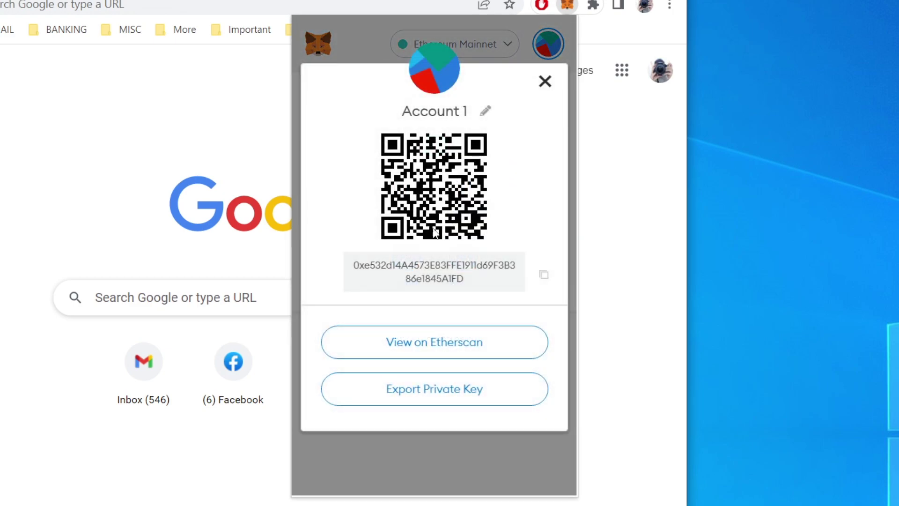
- Copy Account 1's full wallet address, close the details, and copy it again
click(543, 275)
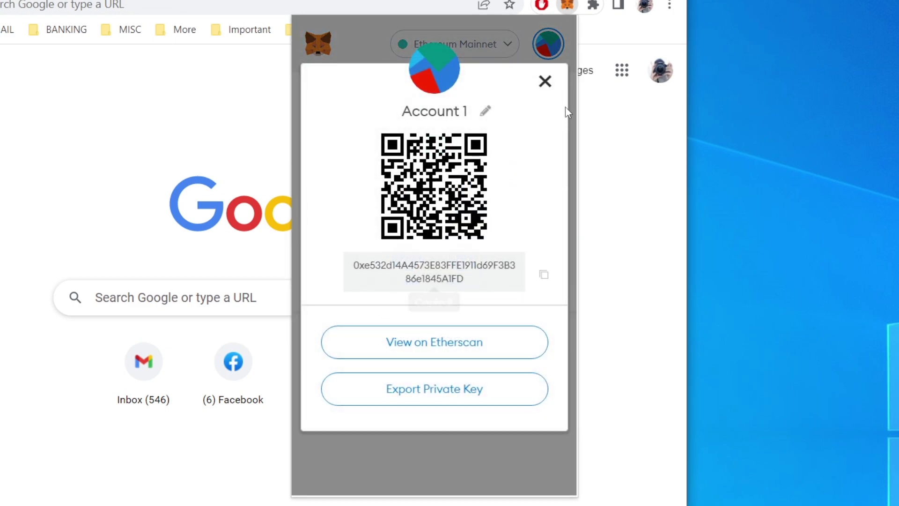
click(542, 80)
click(311, 96)
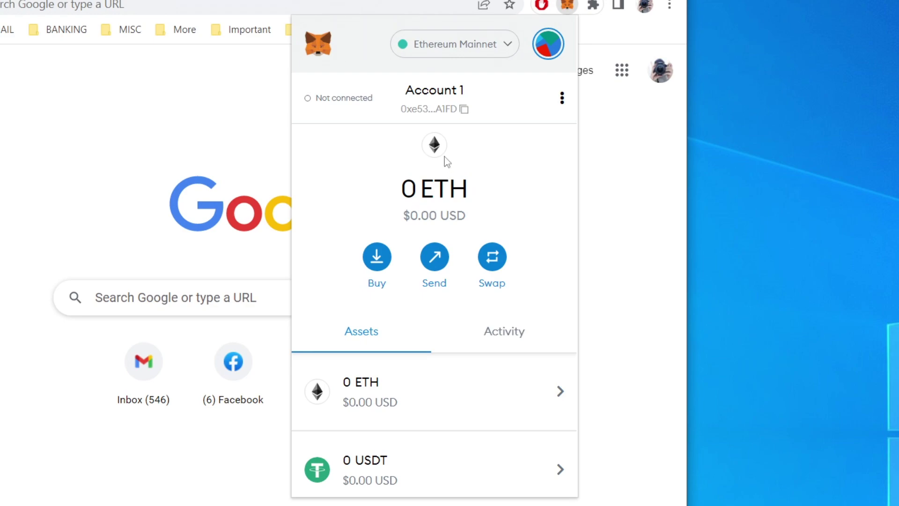
click(464, 111)
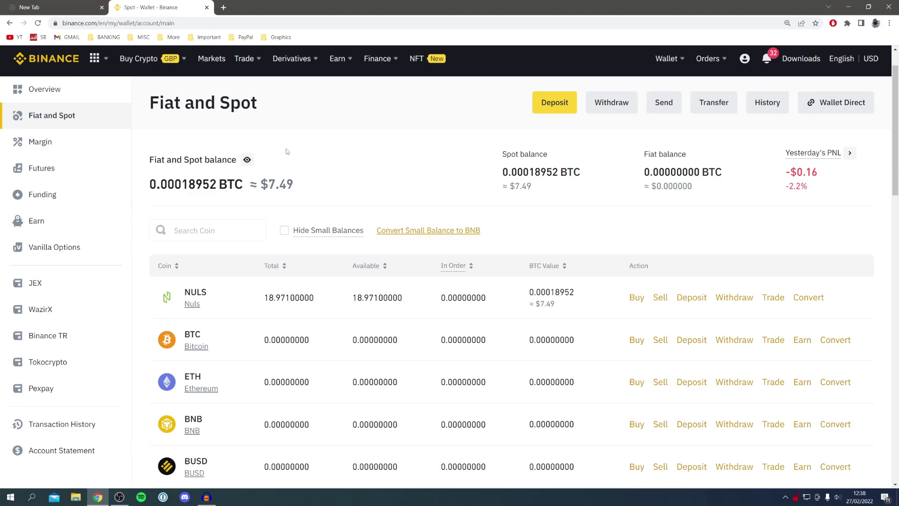
- Find USDT in the Fiat and Spot wallet and start its withdrawal
click(197, 230)
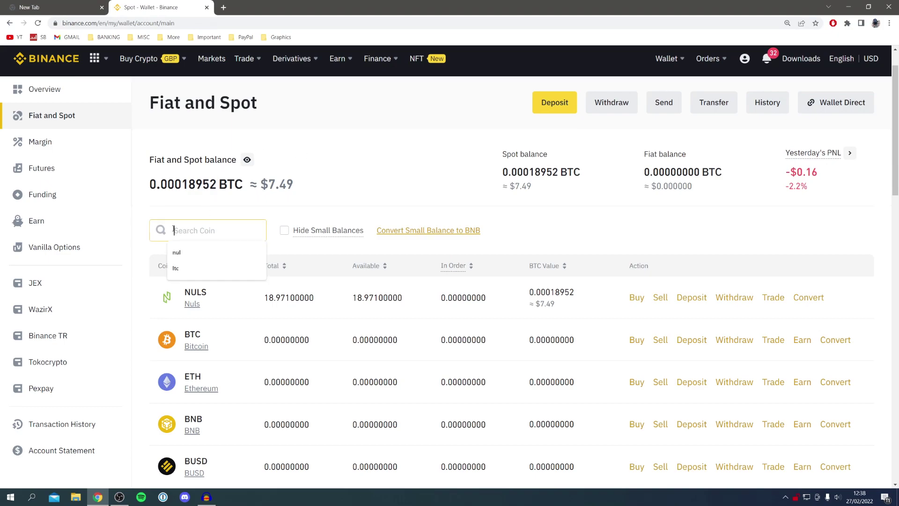
text(usdt)
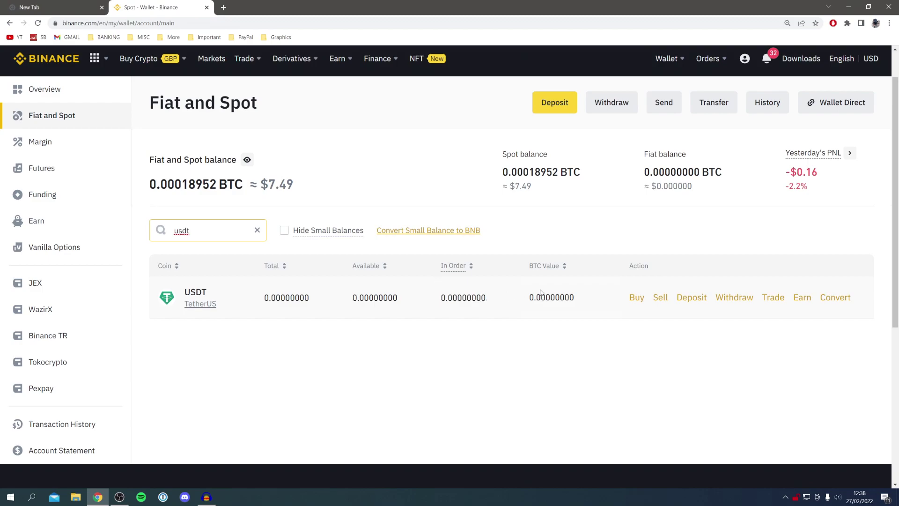
click(735, 299)
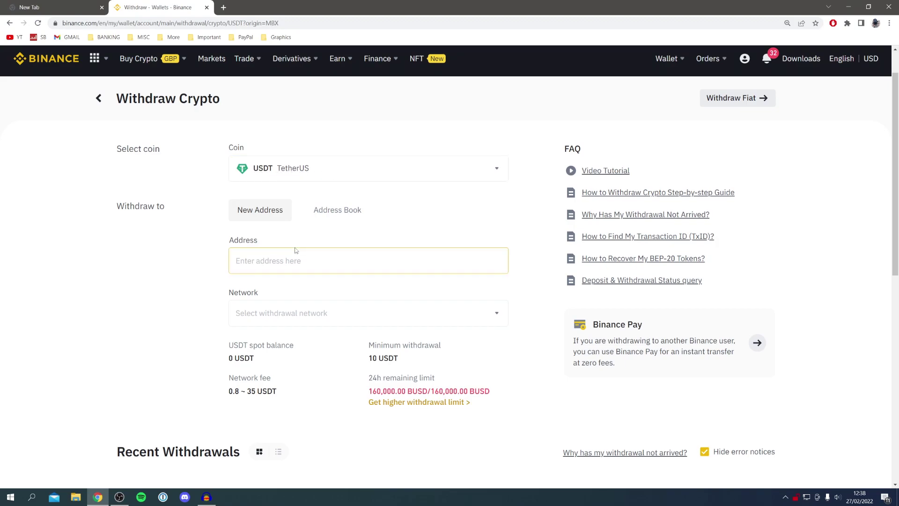
- Paste the MetaMask address as destination and select the Ethereum (ERC20) network
right_click(278, 261)
click(307, 327)
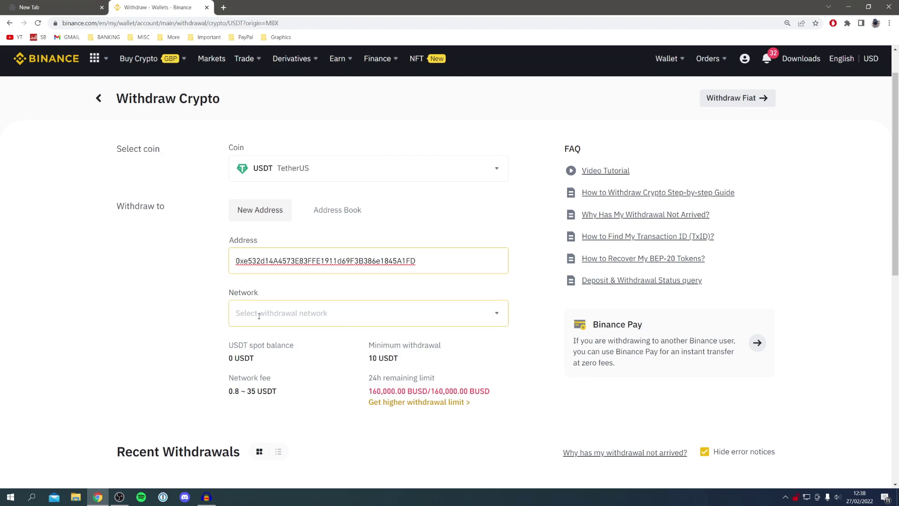
click(300, 315)
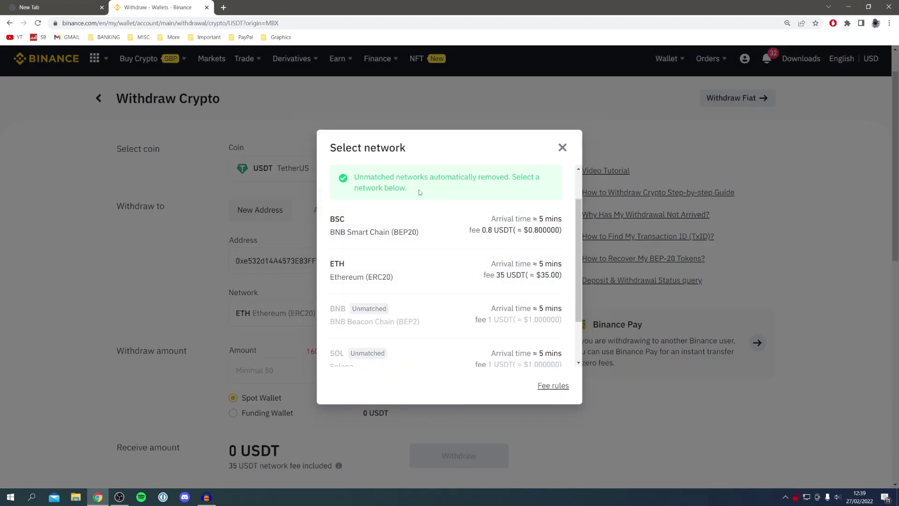
click(447, 278)
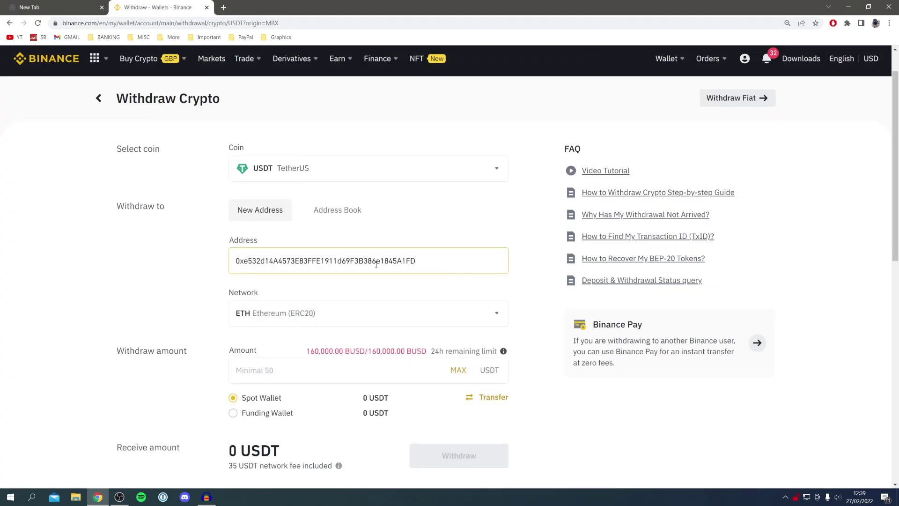
scroll(336, 289, down, 1)
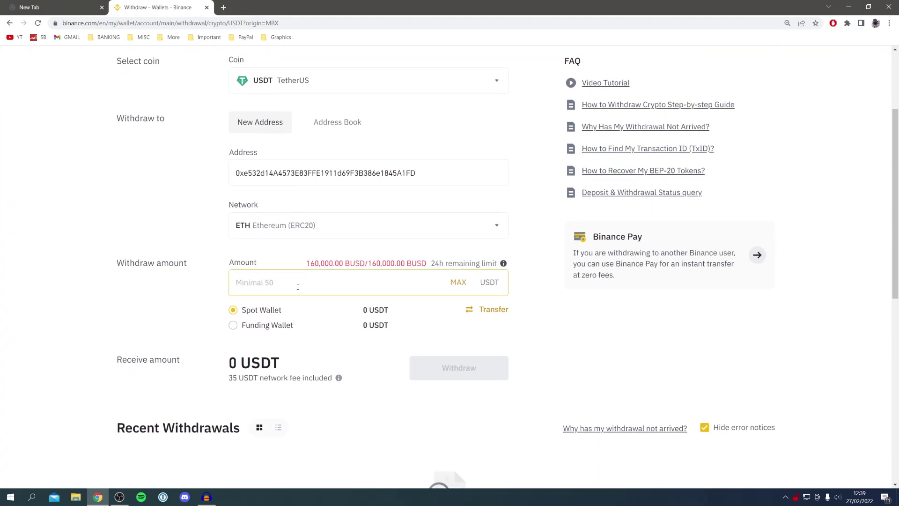
scroll(299, 287, down, 1)
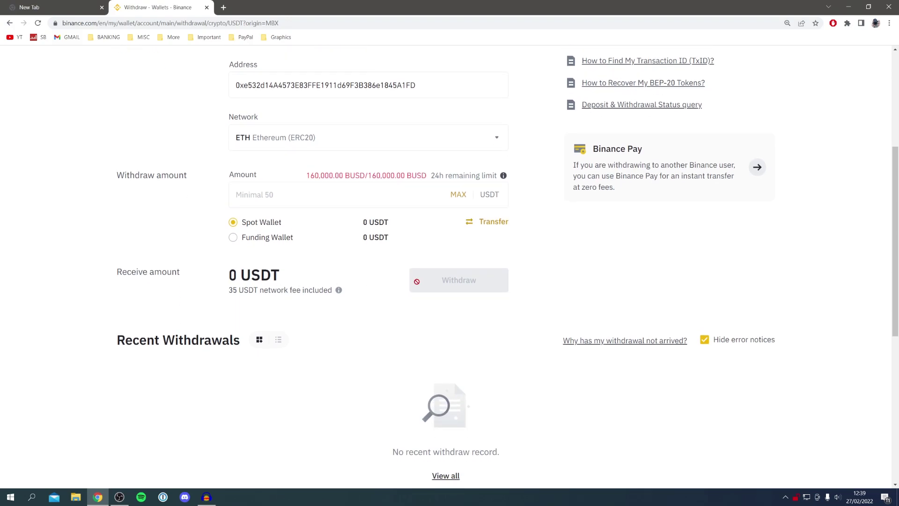
scroll(475, 281, up, 3)
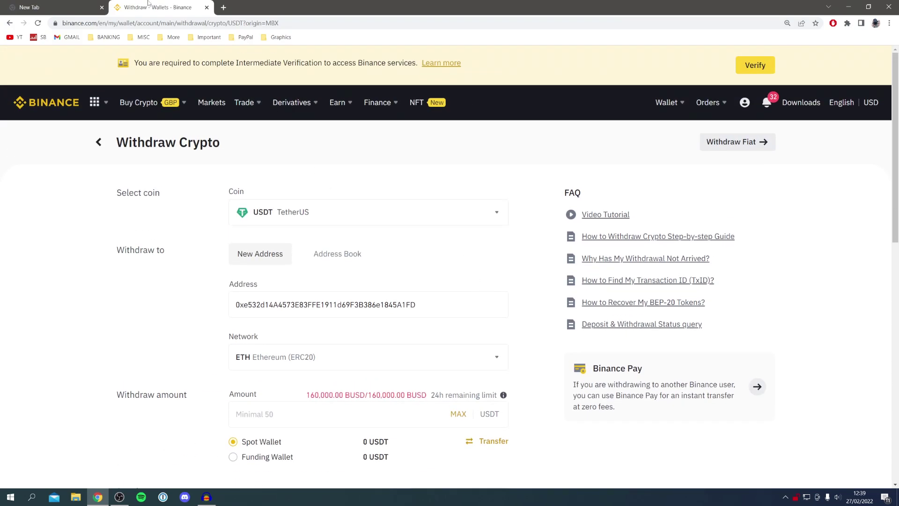